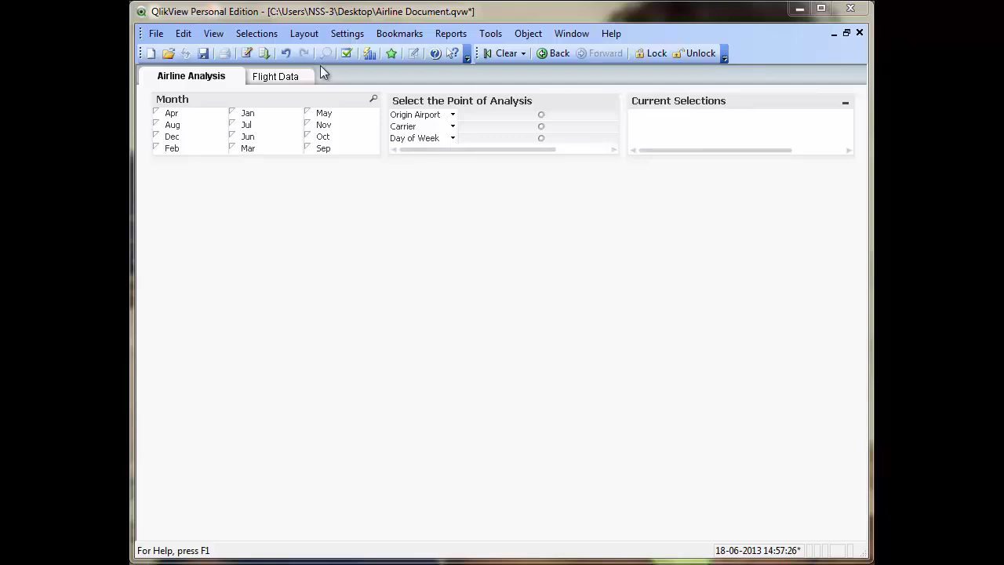
# Review the Flight Data charts, then start a new container on the Airline Analysis sheet
pyautogui.click(290, 79)
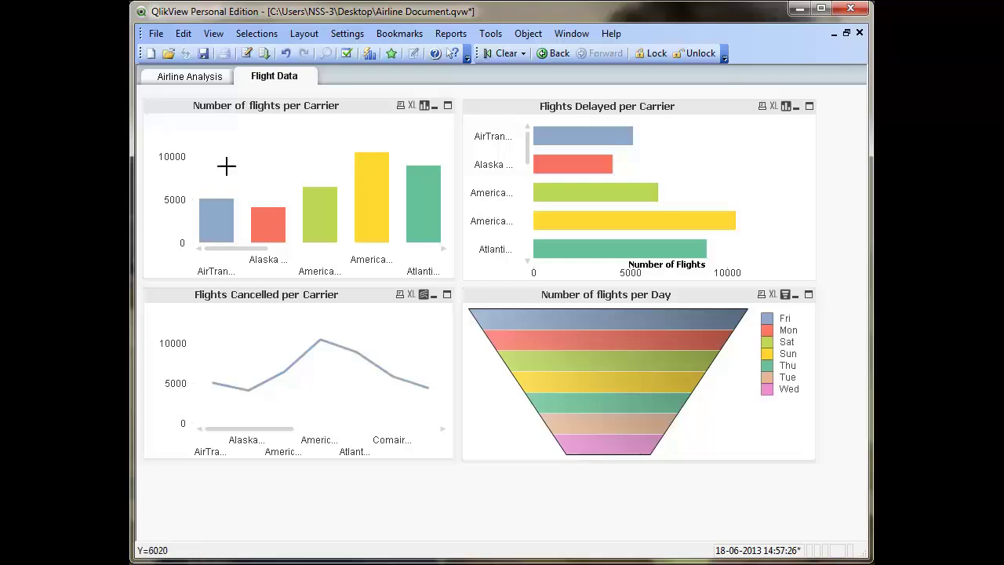
pyautogui.click(190, 79)
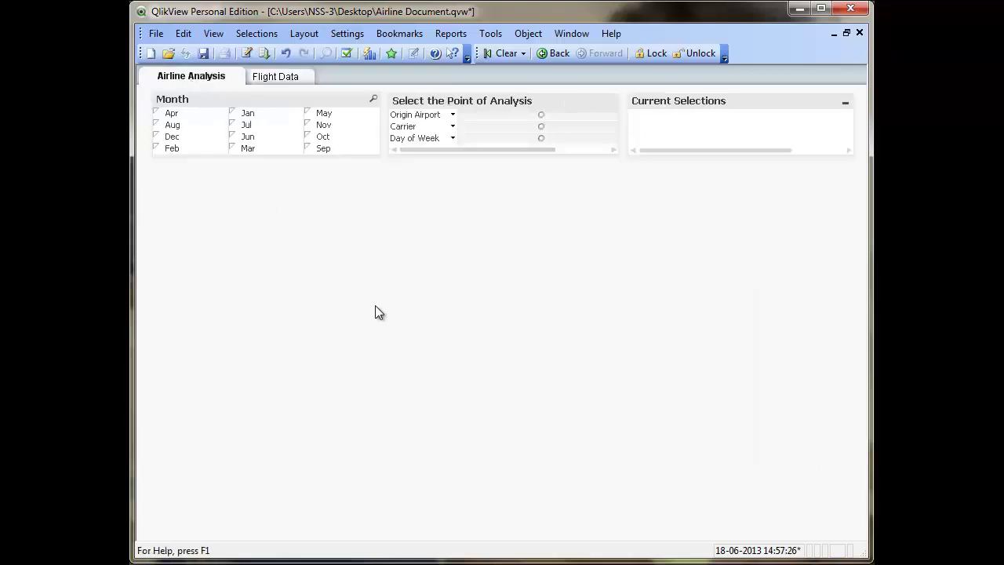
pyautogui.rightClick(399, 306)
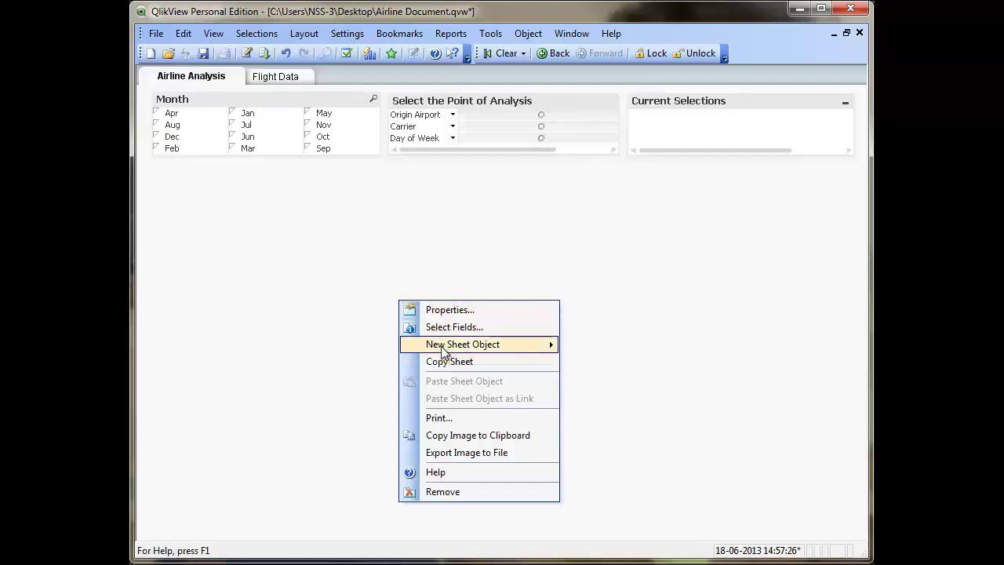
pyautogui.moveTo(444, 347)
pyautogui.click(610, 519)
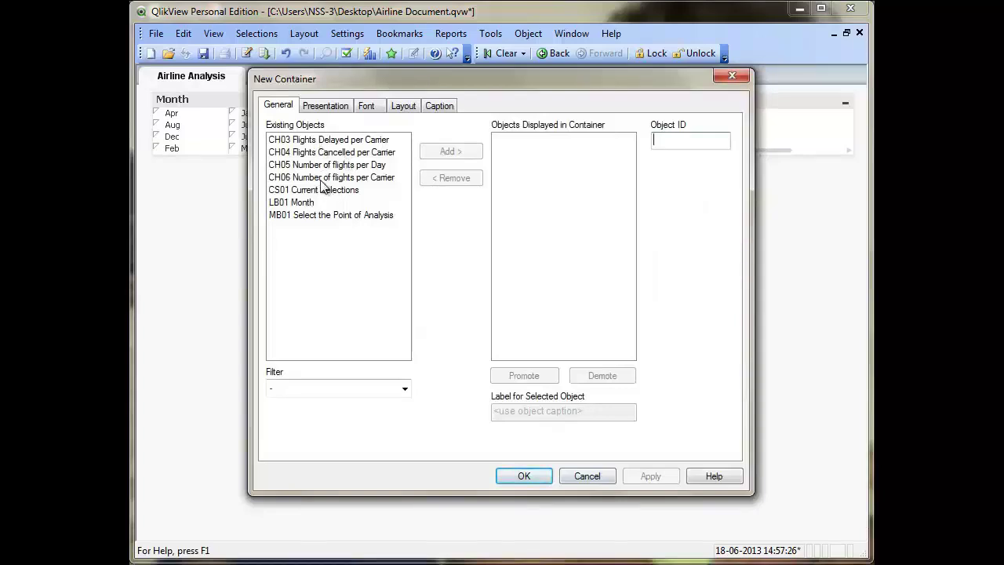
# Add the Number of flights per Carrier, Flights Delayed per Carrier, Number of flights per Day and Flights Cancelled per Carrier charts
pyautogui.click(320, 179)
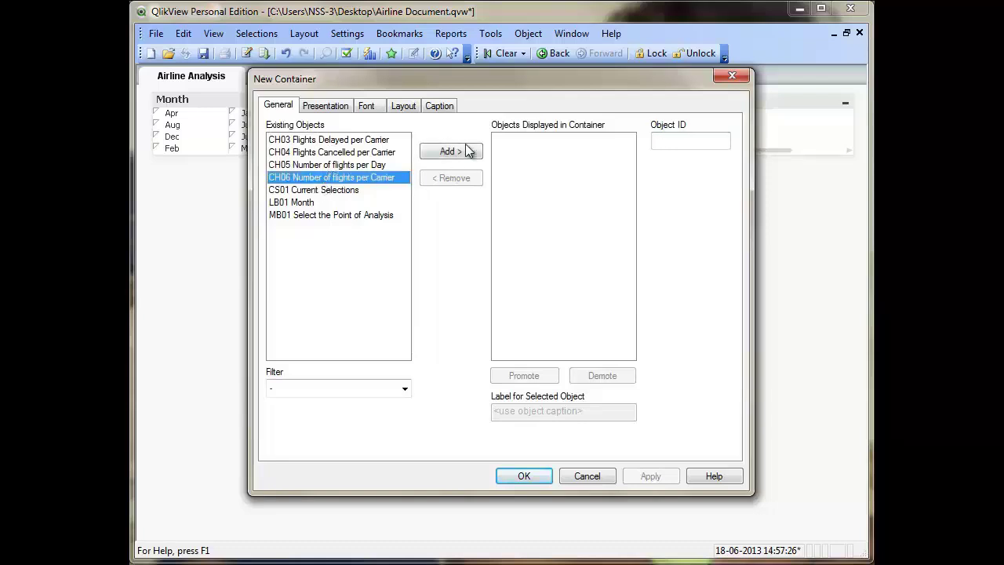
pyautogui.click(452, 153)
pyautogui.click(363, 140)
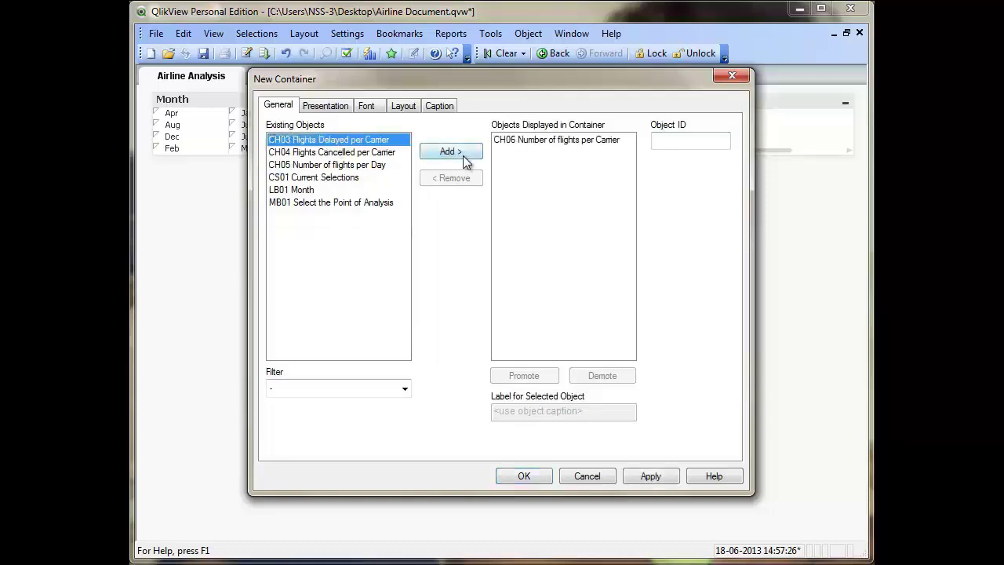
pyautogui.click(451, 151)
pyautogui.click(353, 153)
pyautogui.click(467, 157)
pyautogui.click(346, 141)
pyautogui.click(440, 153)
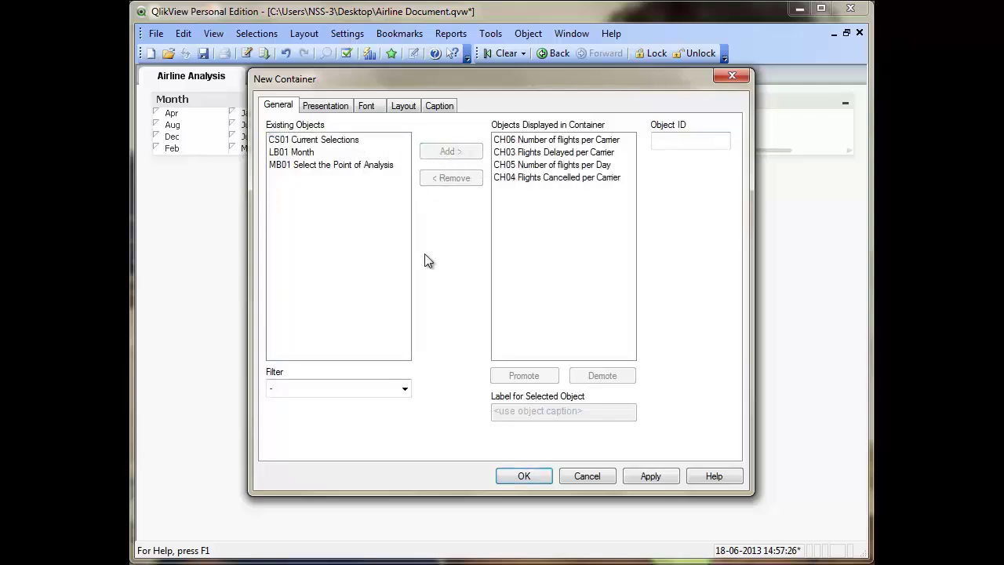
# Demote Number of flights per Day to the end of the list and confirm the container
pyautogui.click(552, 166)
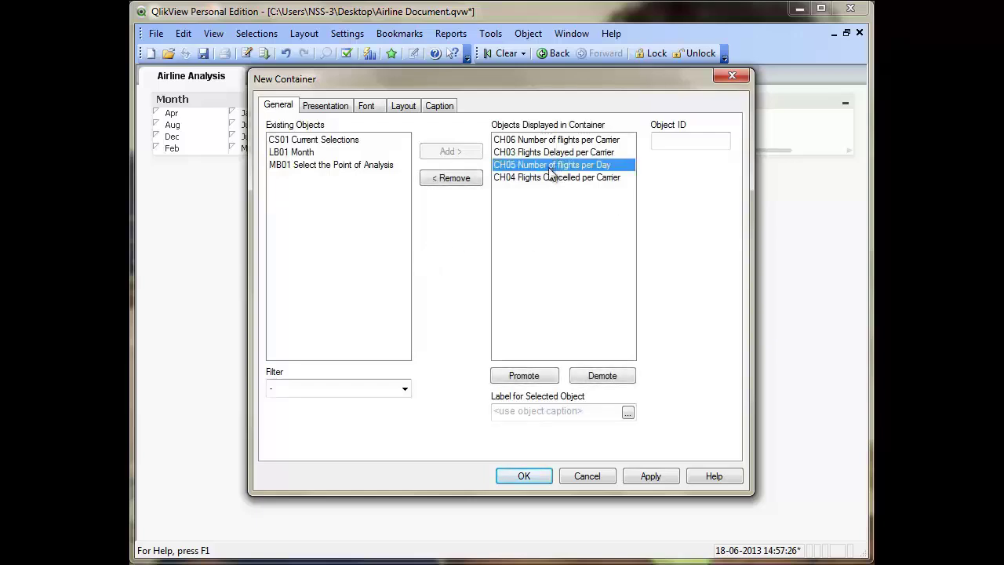
pyautogui.click(601, 378)
pyautogui.click(648, 475)
pyautogui.click(524, 476)
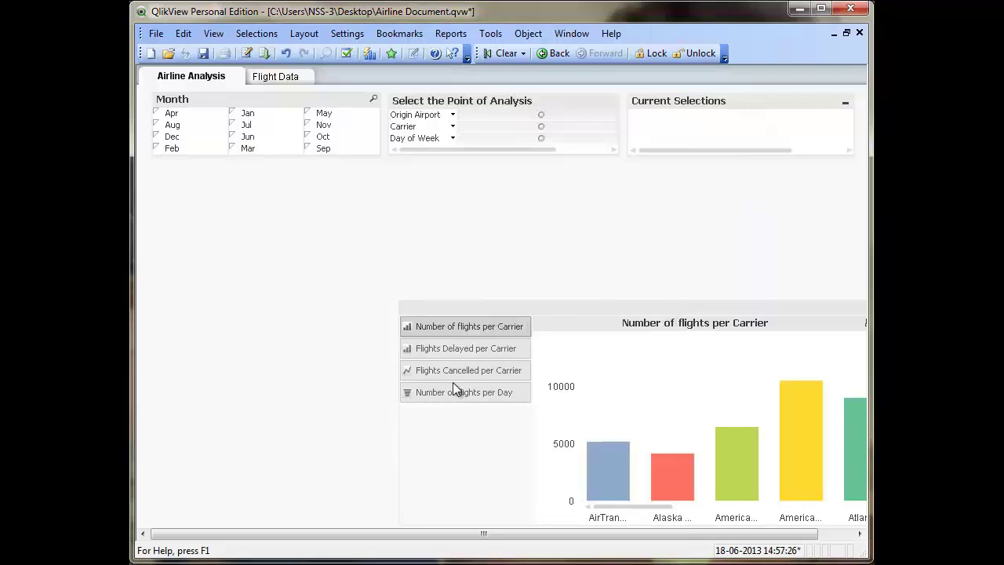
# Centre the container below the list boxes and cycle its chart tabs to the Number of flights per Day funnel
pyautogui.moveTo(606, 306); pyautogui.dragTo(488, 238)
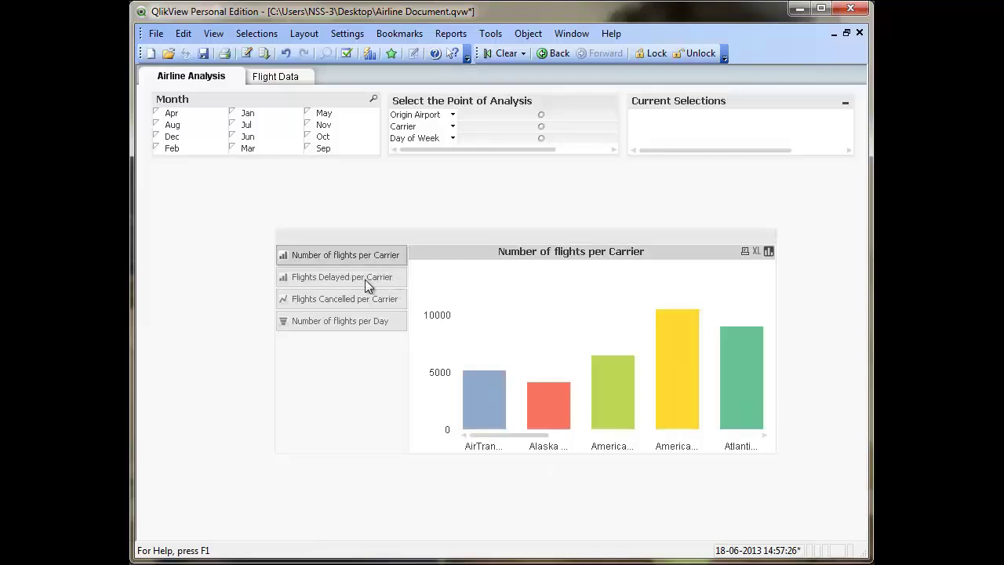
pyautogui.click(365, 279)
pyautogui.click(360, 304)
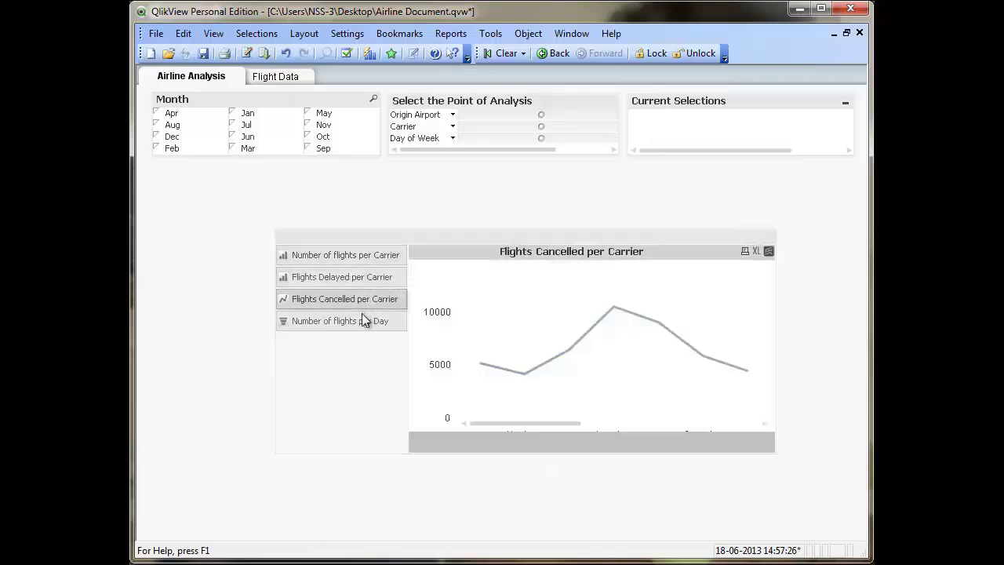
pyautogui.click(361, 324)
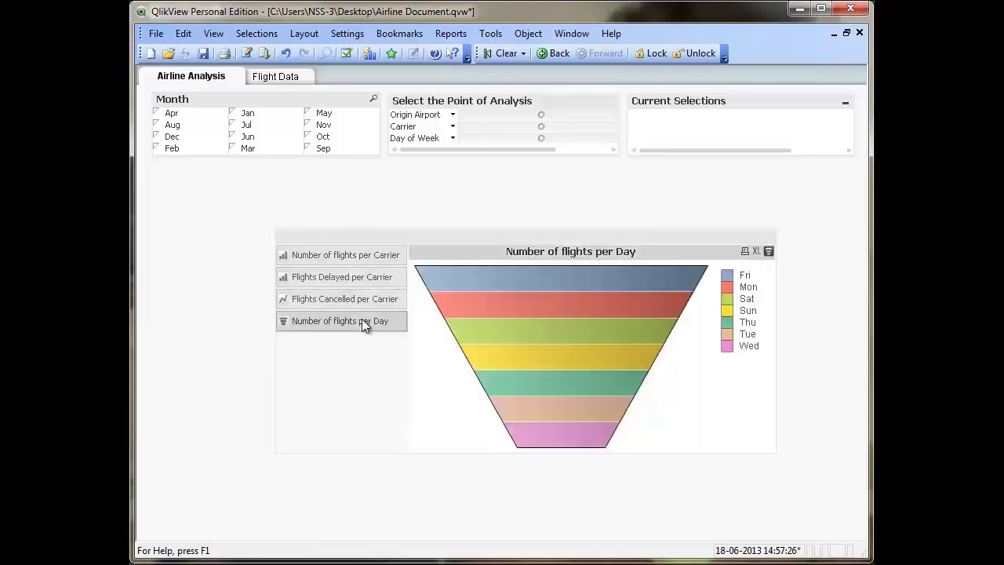
pyautogui.rightClick(397, 239)
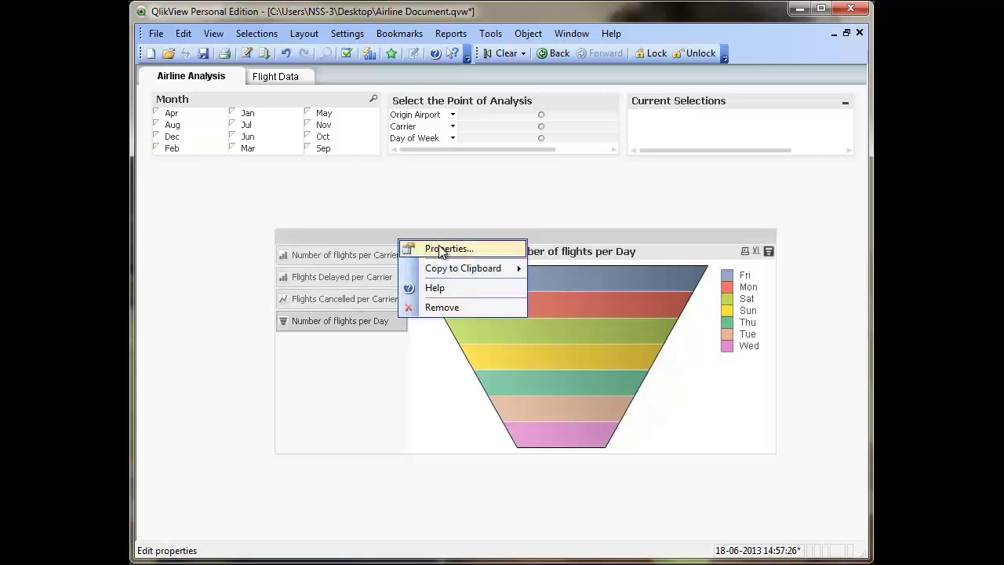
# Set the container's Presentation type to Grid with 2 columns and 2 rows
pyautogui.click(442, 249)
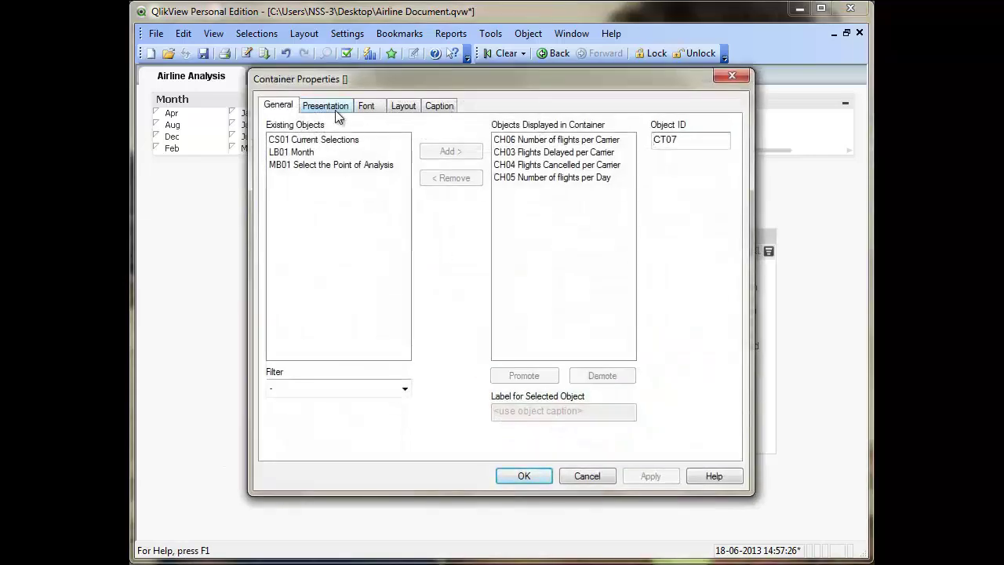
pyautogui.click(335, 110)
pyautogui.click(308, 146)
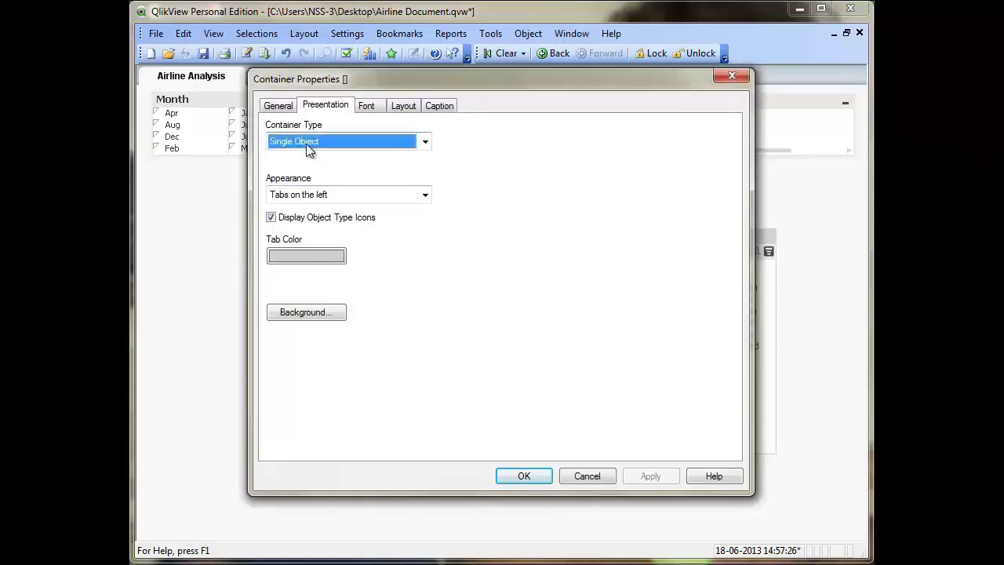
pyautogui.click(305, 154)
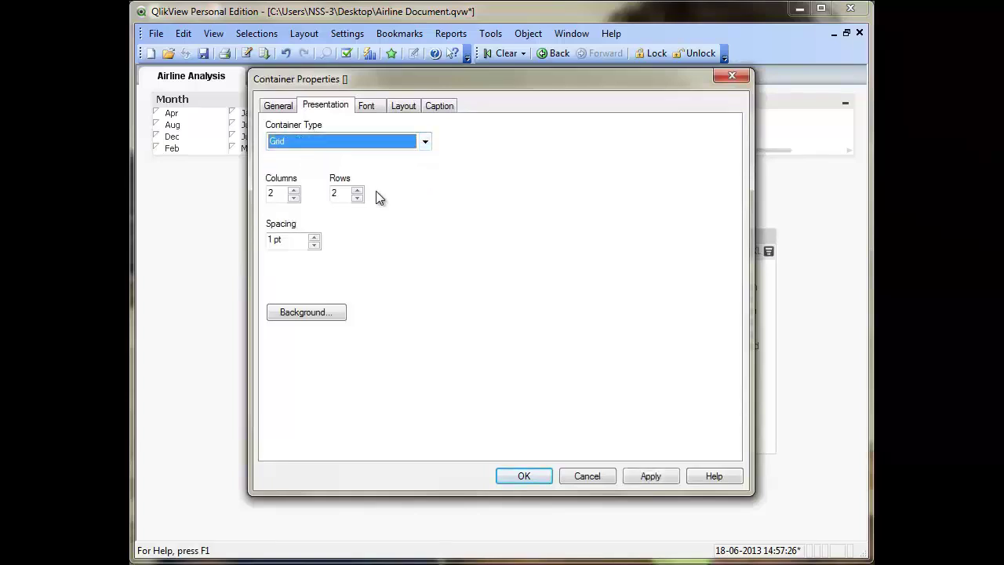
pyautogui.click(652, 476)
pyautogui.click(521, 476)
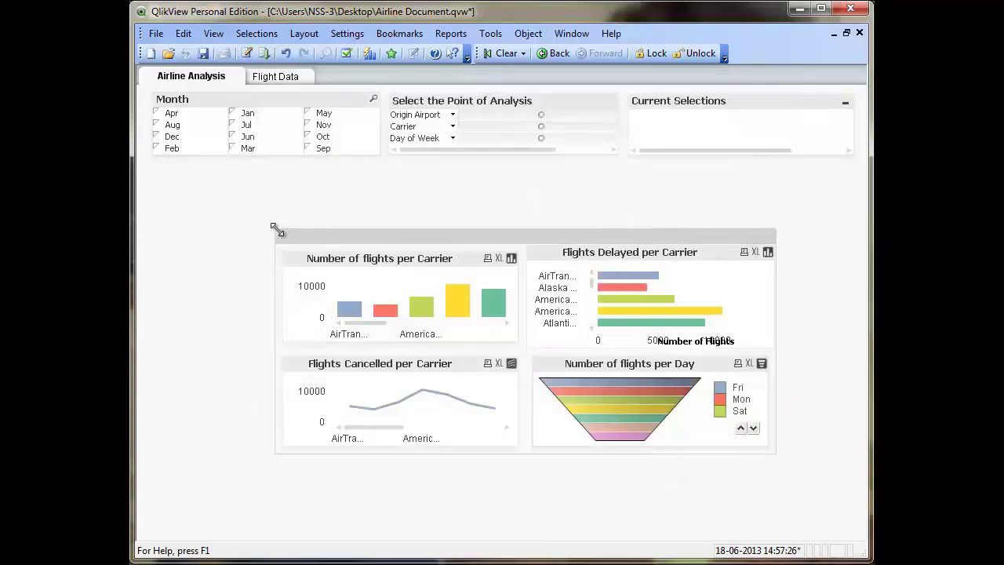
# Drag the grid container's corners to enlarge it across the sheet
pyautogui.moveTo(276, 229); pyautogui.dragTo(152, 175)
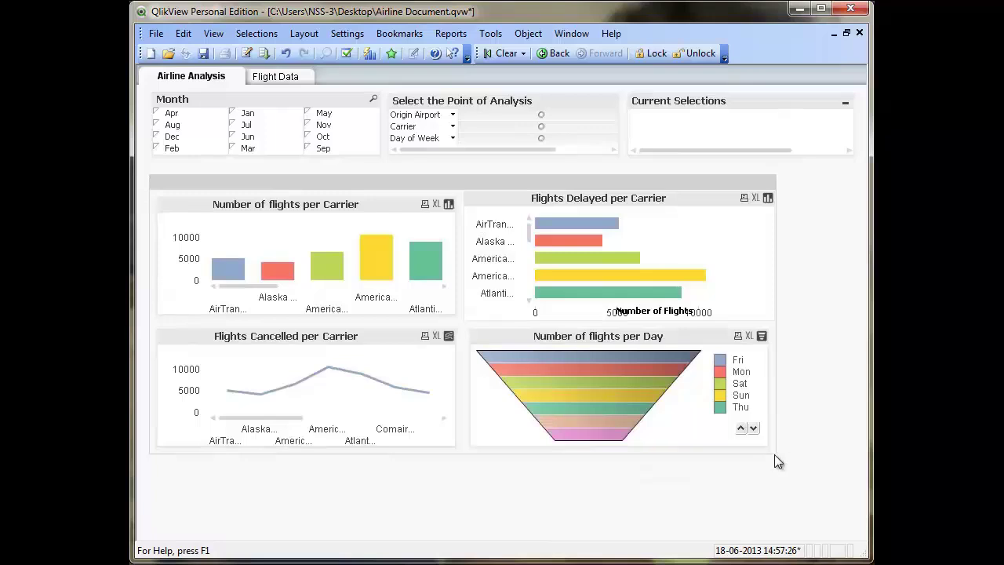
pyautogui.moveTo(775, 452); pyautogui.dragTo(855, 467)
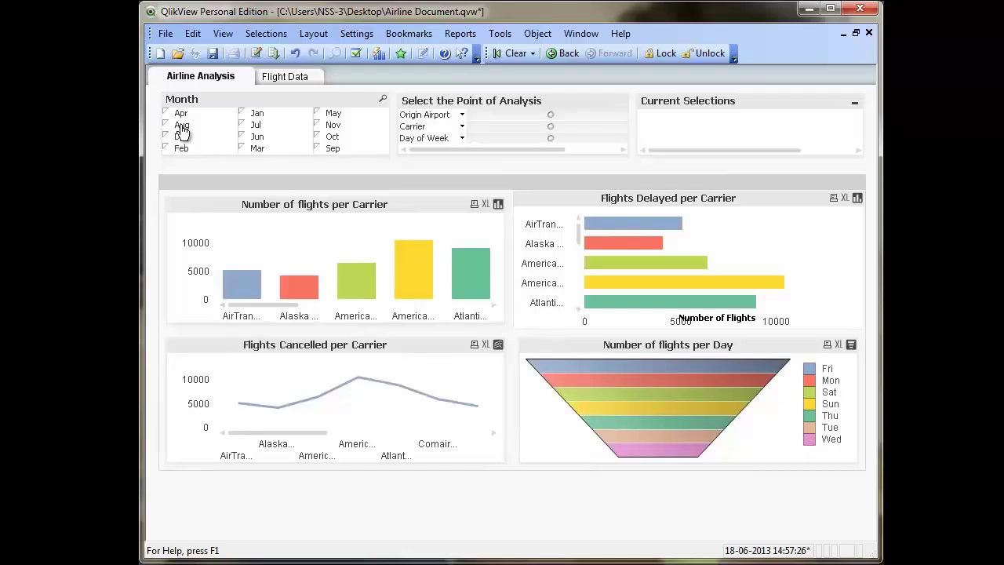
# Select Aug in Month and Baltimore/Washington International as the Origin Airport
pyautogui.click(182, 128)
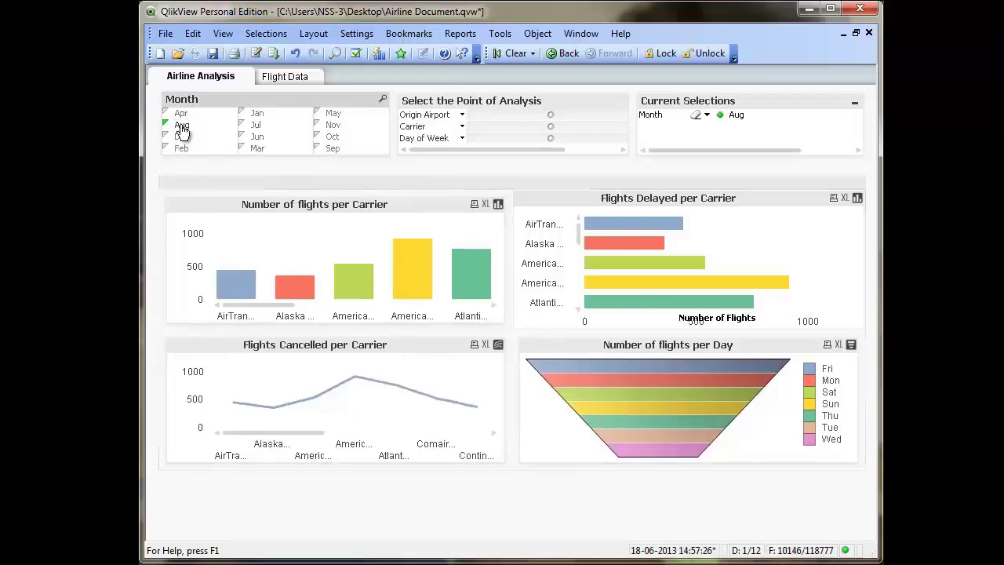
pyautogui.click(462, 115)
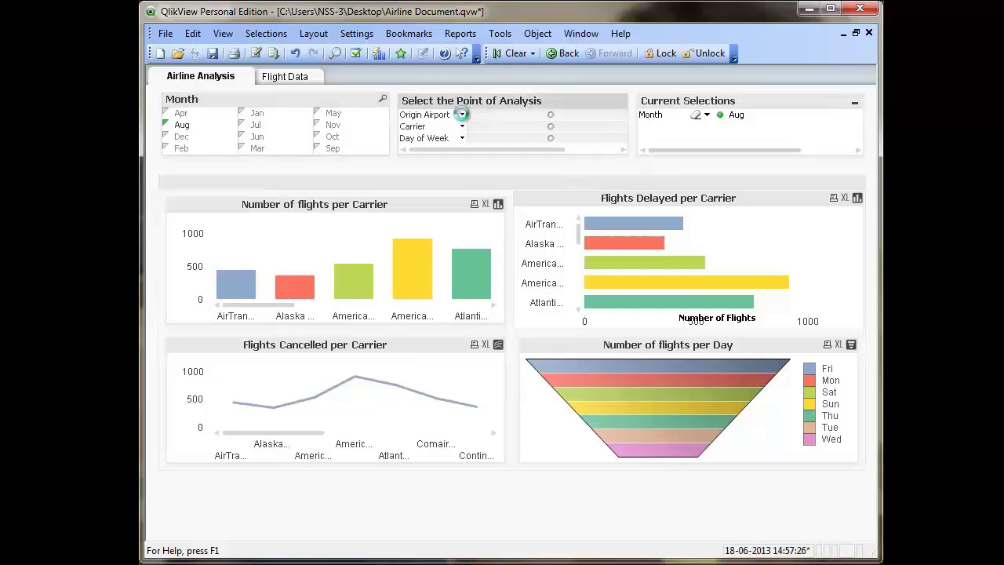
pyautogui.write('b')
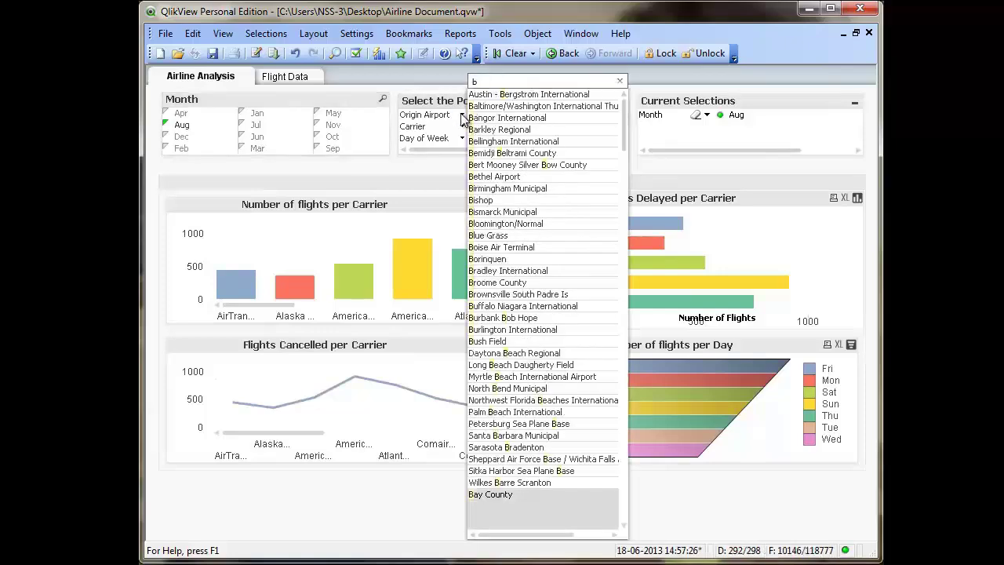
pyautogui.click(540, 108)
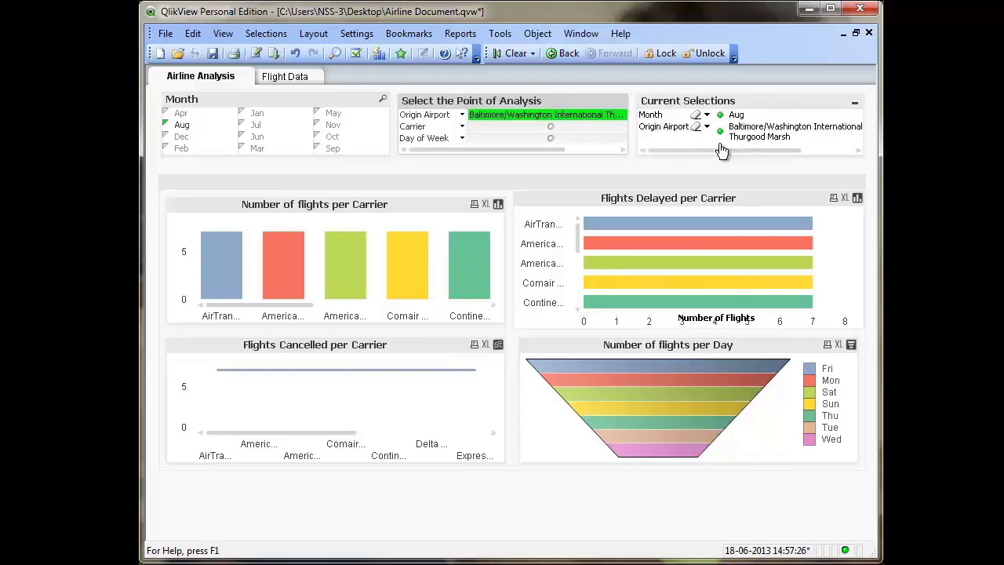
pyautogui.moveTo(728, 249)
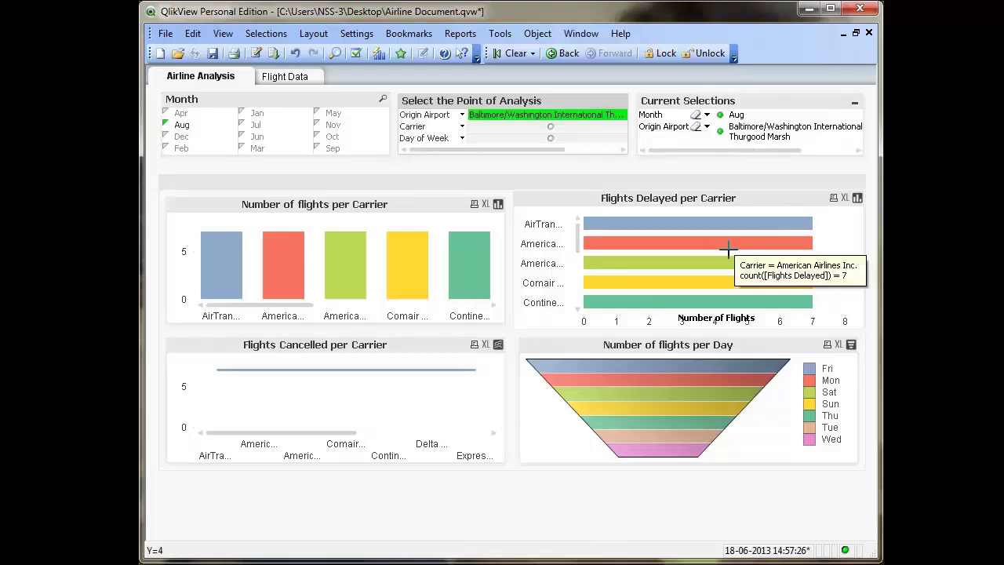
pyautogui.scroll(-6, 728, 250)
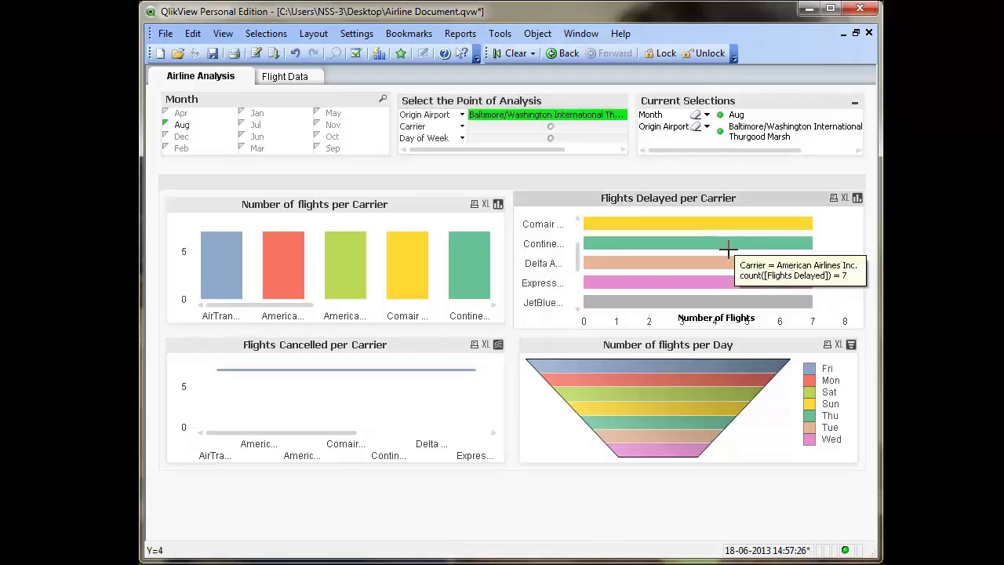
pyautogui.scroll(-2, 728, 249)
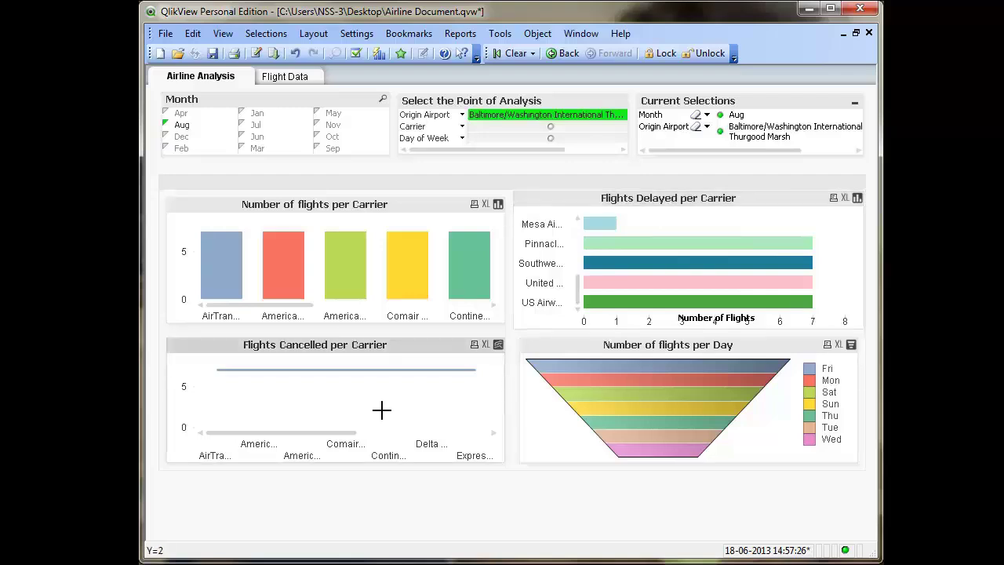
pyautogui.scroll(-2, 381, 410)
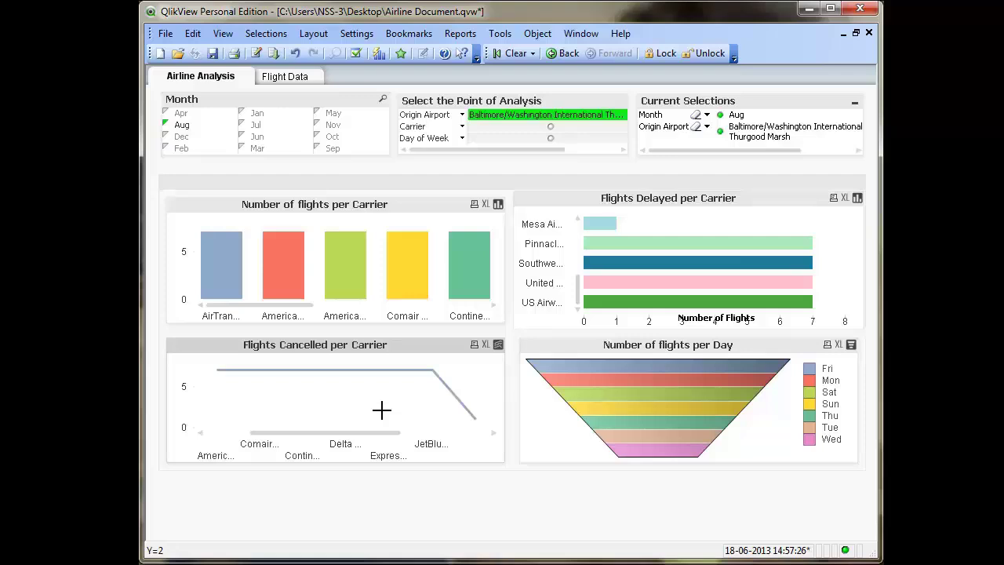
pyautogui.scroll(1, 381, 409)
pyautogui.scroll(-1, 381, 409)
pyautogui.click(493, 433)
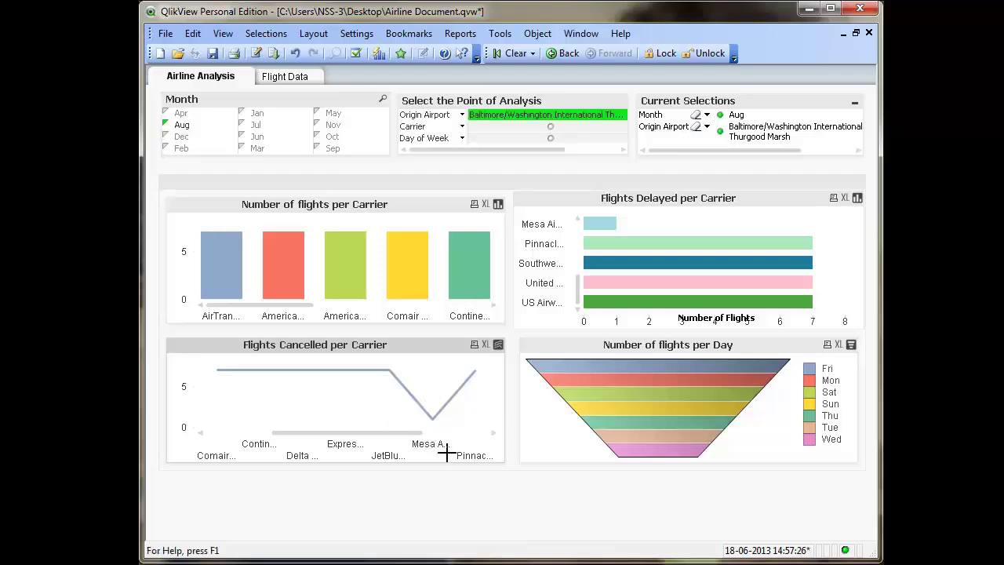
# Filter the charts to carrier Mesa Airlines Inc. in the Carrier multi-box
pyautogui.click(462, 127)
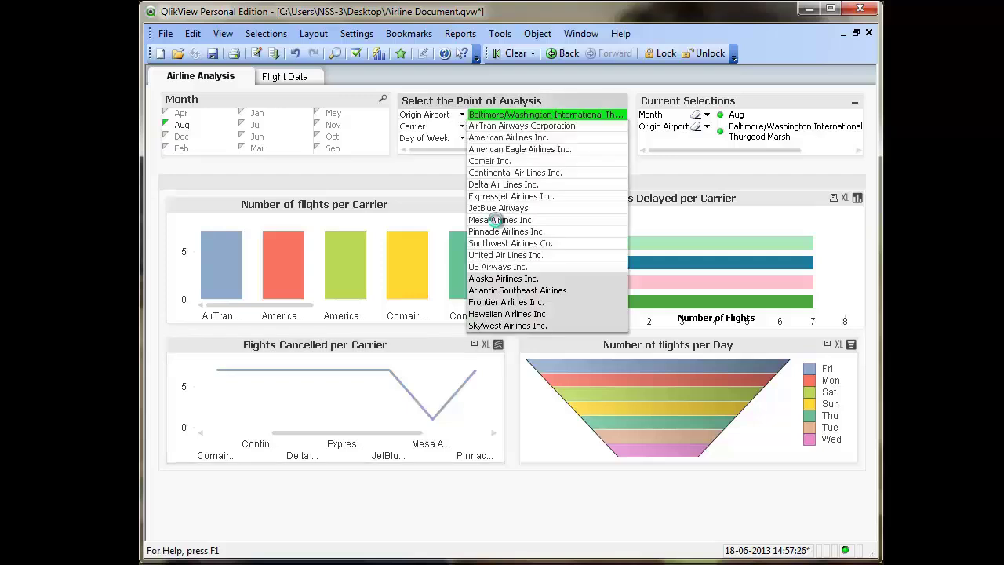
pyautogui.click(498, 220)
pyautogui.click(495, 141)
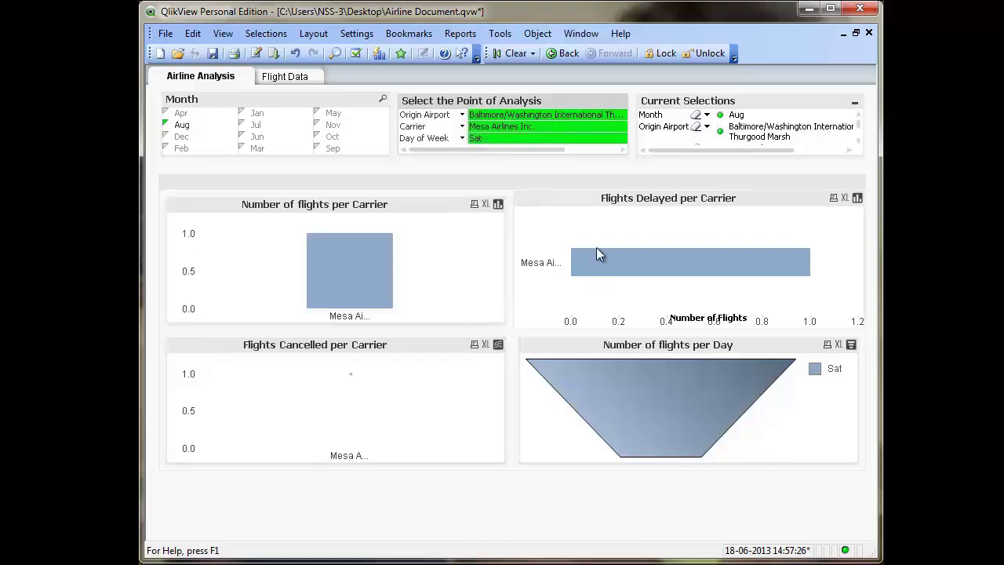
pyautogui.moveTo(650, 398)
# Pick Mon in Day of Week, then clear the Day of Week and Carrier selections
pyautogui.click(464, 140)
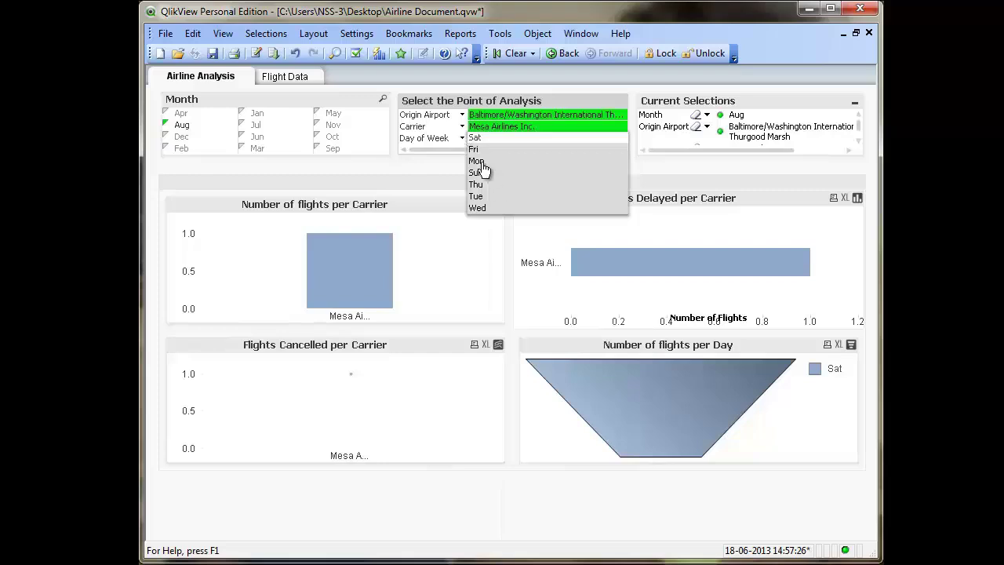
pyautogui.moveTo(627, 381)
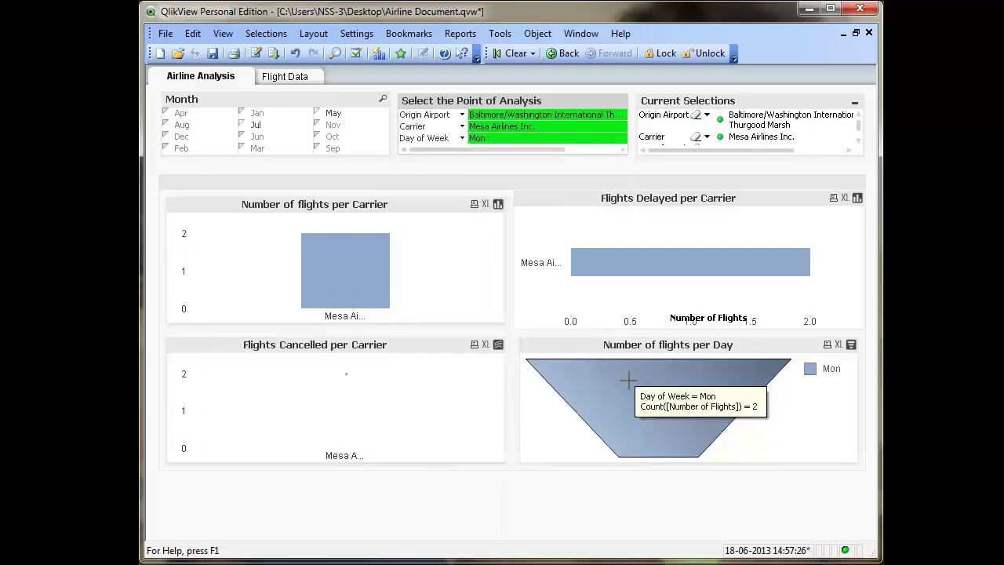
pyautogui.click(538, 138)
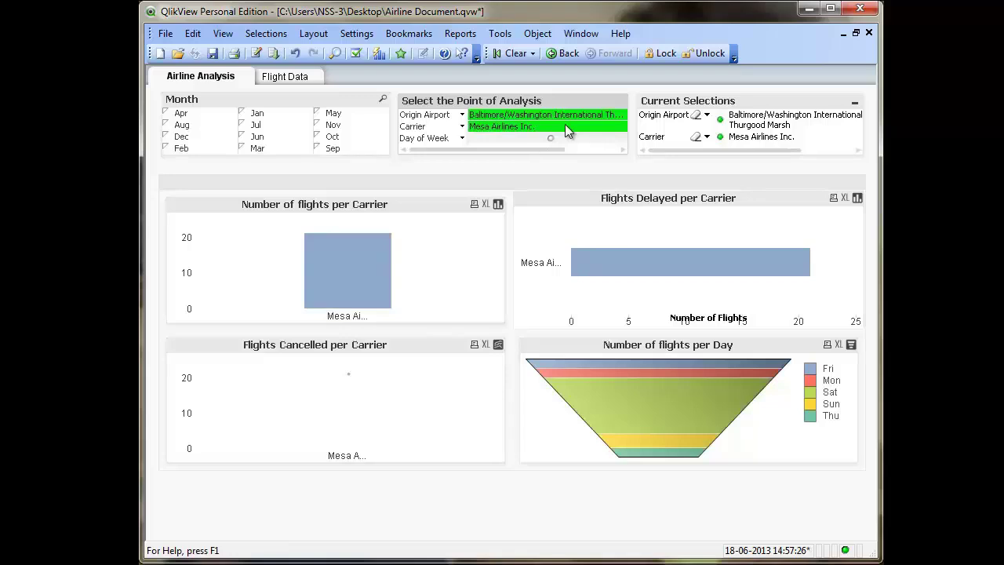
pyautogui.click(568, 131)
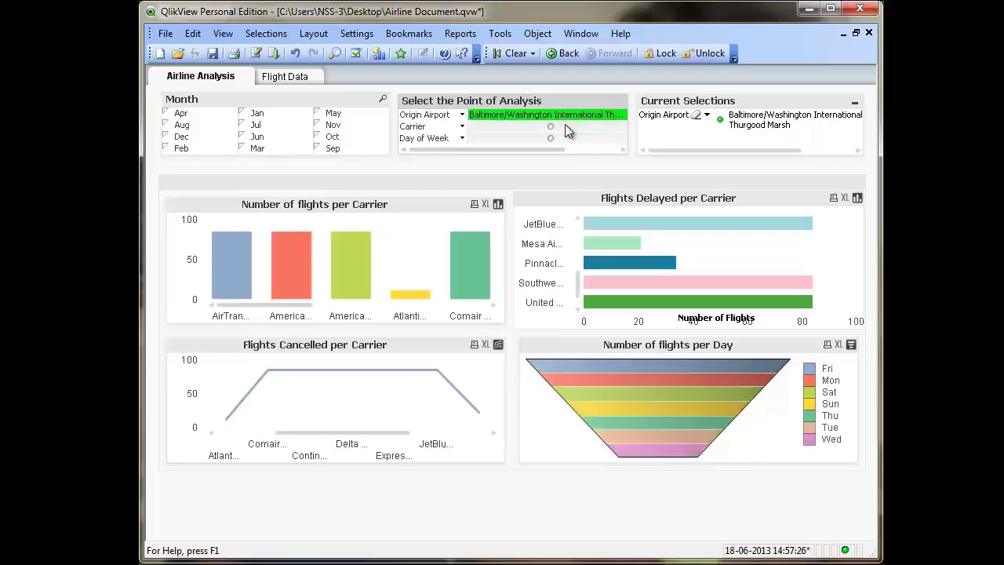